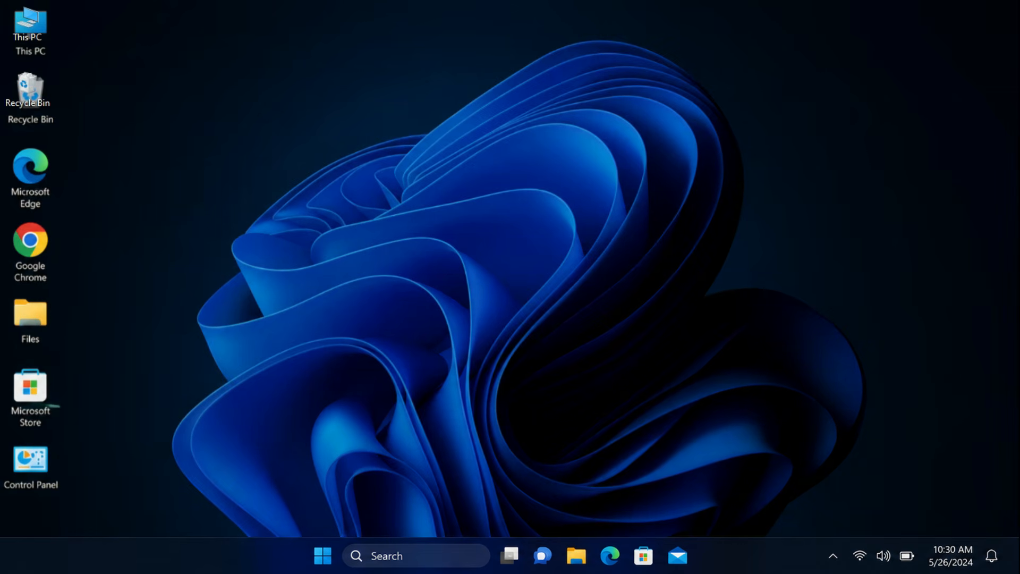
Create a new folder named Office 2024 on the desktop.
right_click(506, 181)
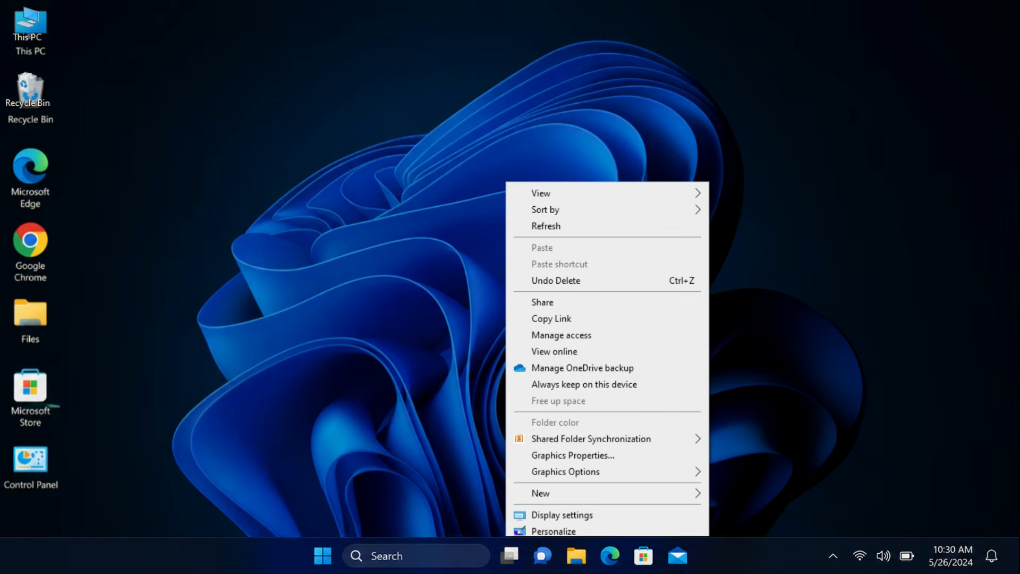
mouse_move(606, 493)
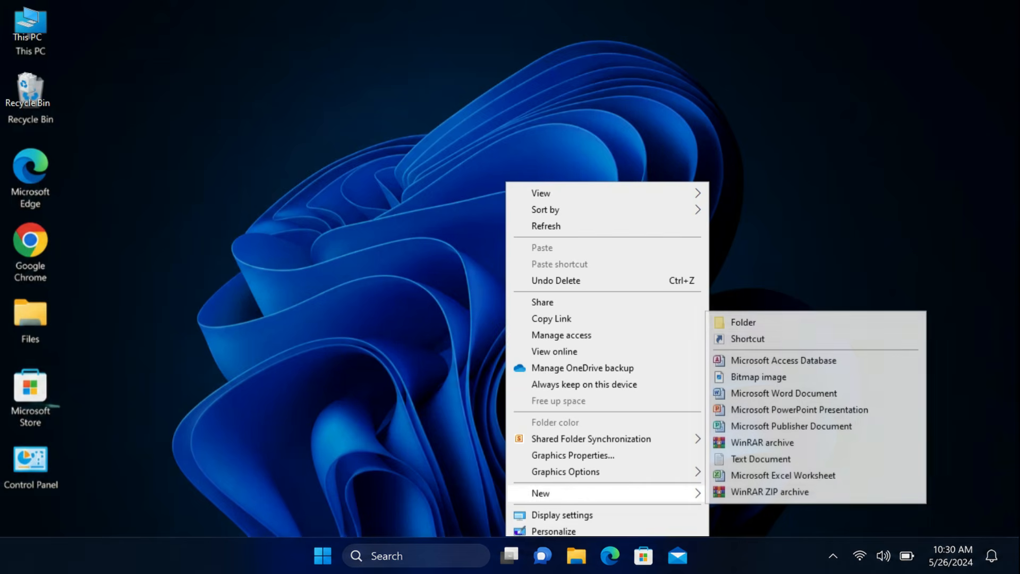
left_click(743, 322)
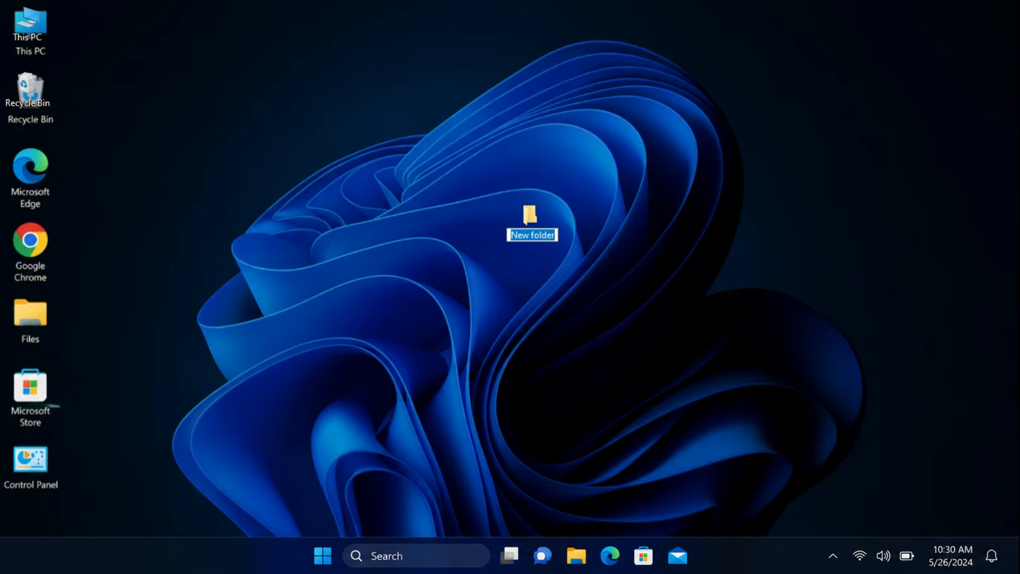
type("Office 2024")
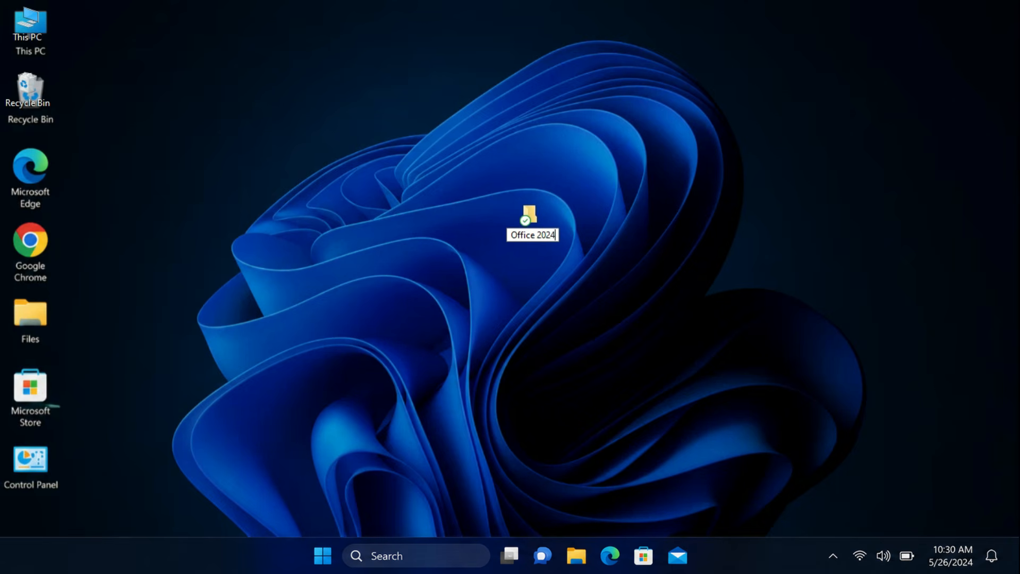
key("Return")
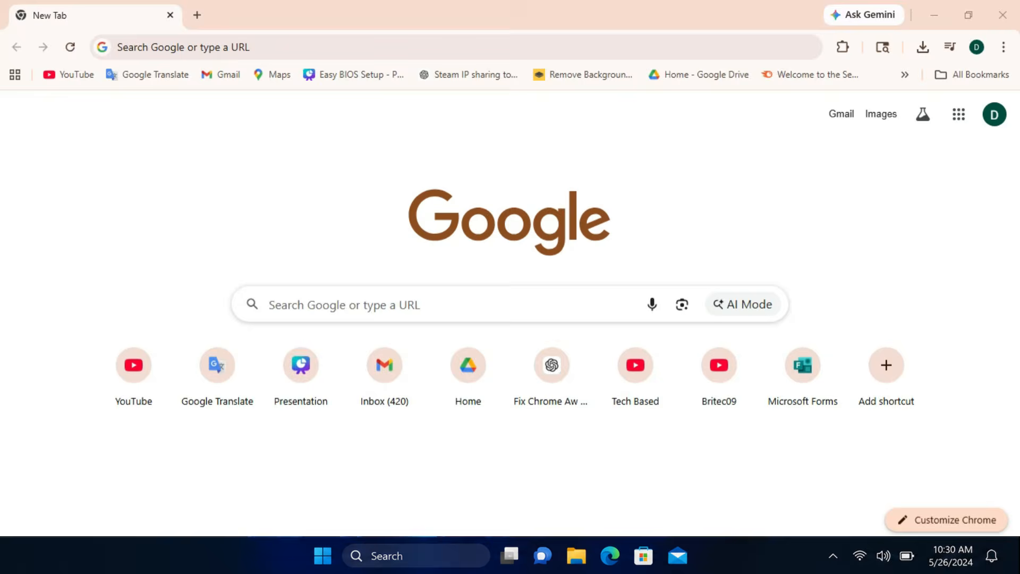
In Google Chrome, search Google for "office deployment tool" and download the tool from its official Microsoft page.
left_click(264, 304)
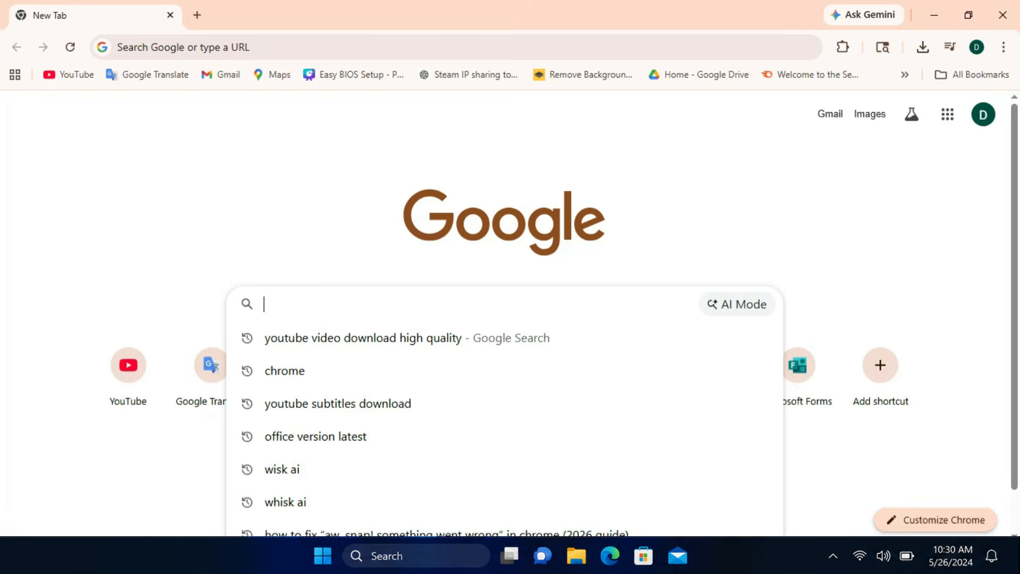
type("Office Deployment Tool")
key("Return")
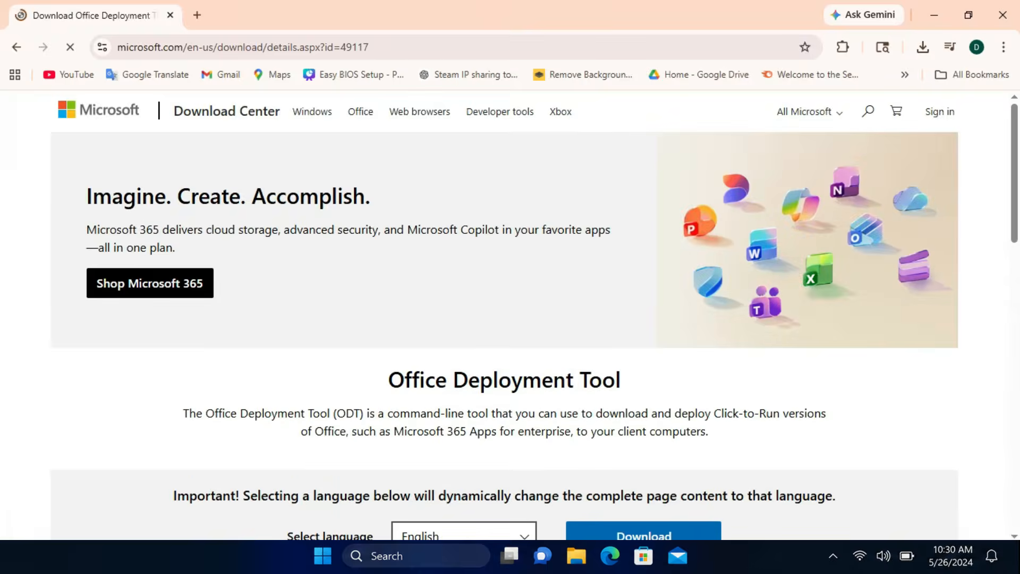
scroll(643, 312, "down", 3)
left_click(643, 313)
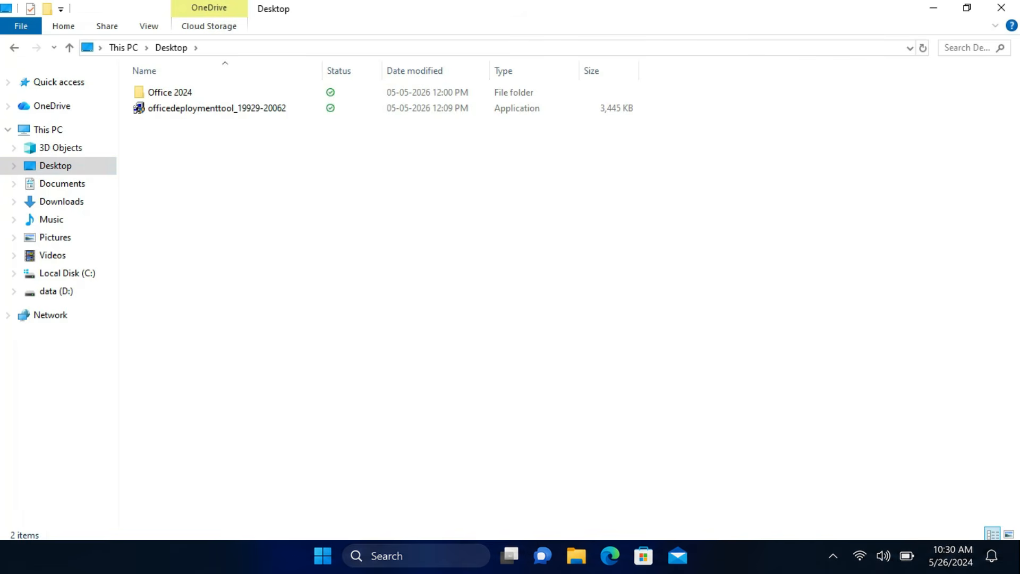
left_click(212, 108)
left_click_drag(212, 108, 228, 92)
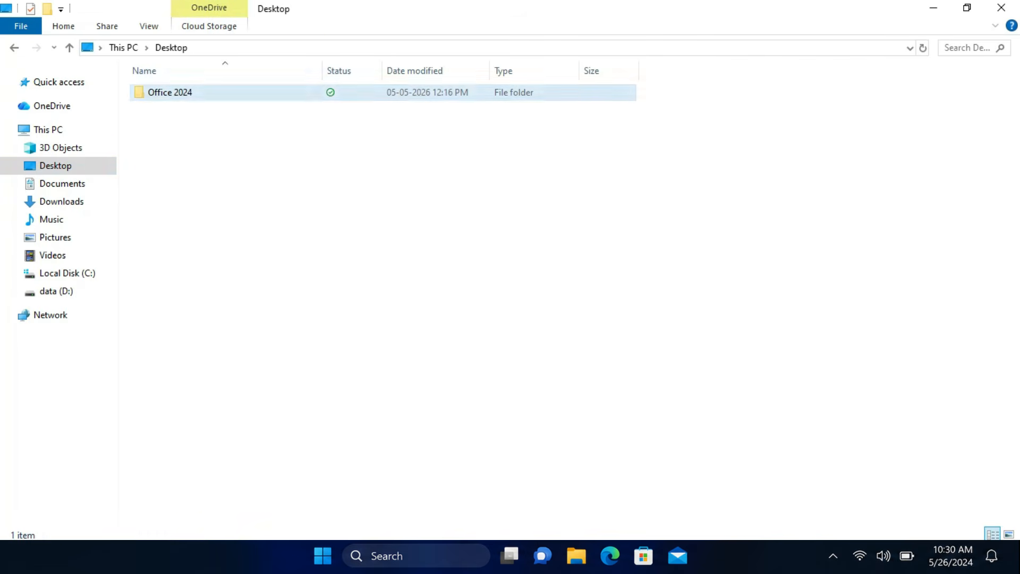
double_click(170, 92)
right_click(232, 92)
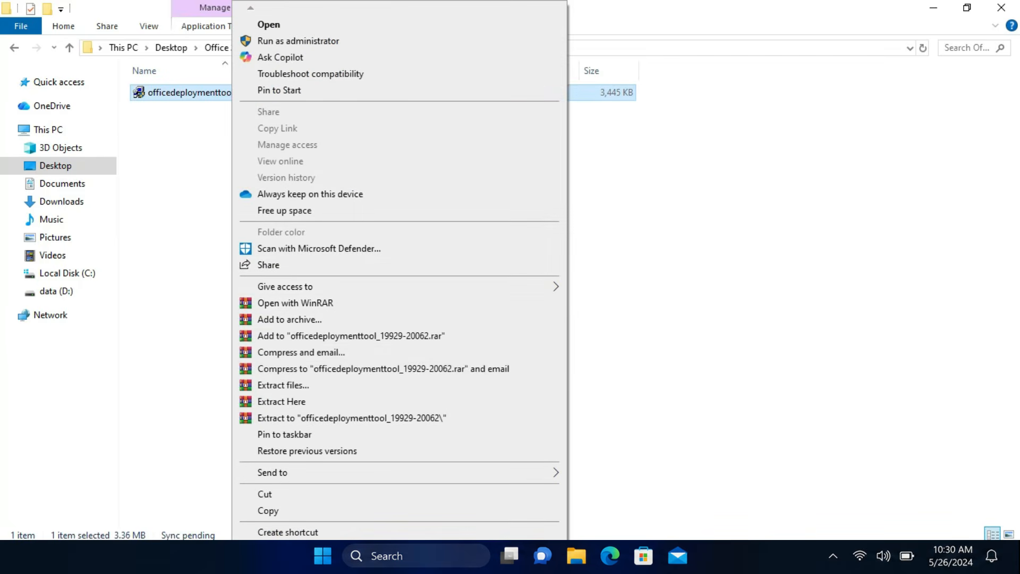
left_click(283, 385)
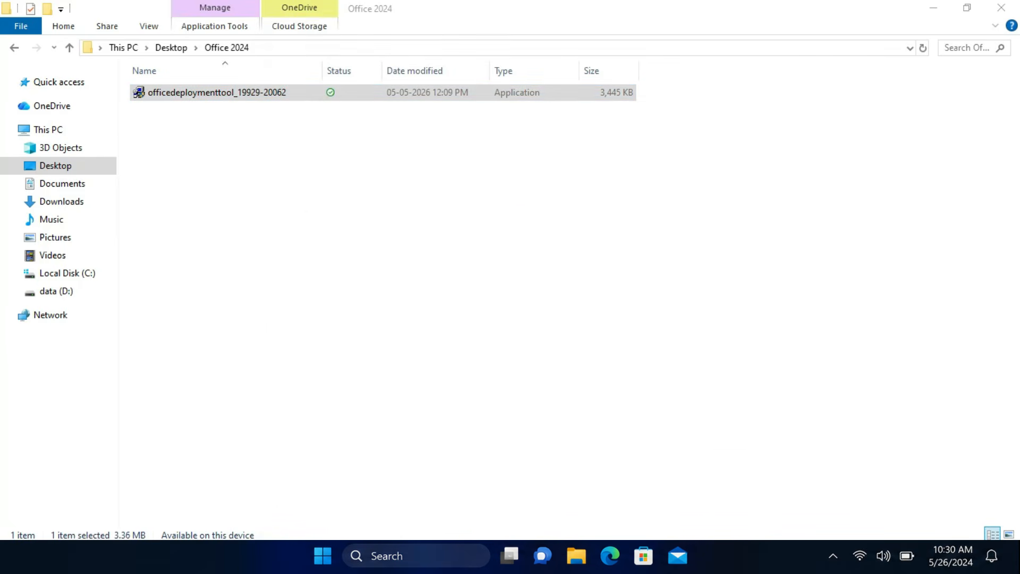
key("Return")
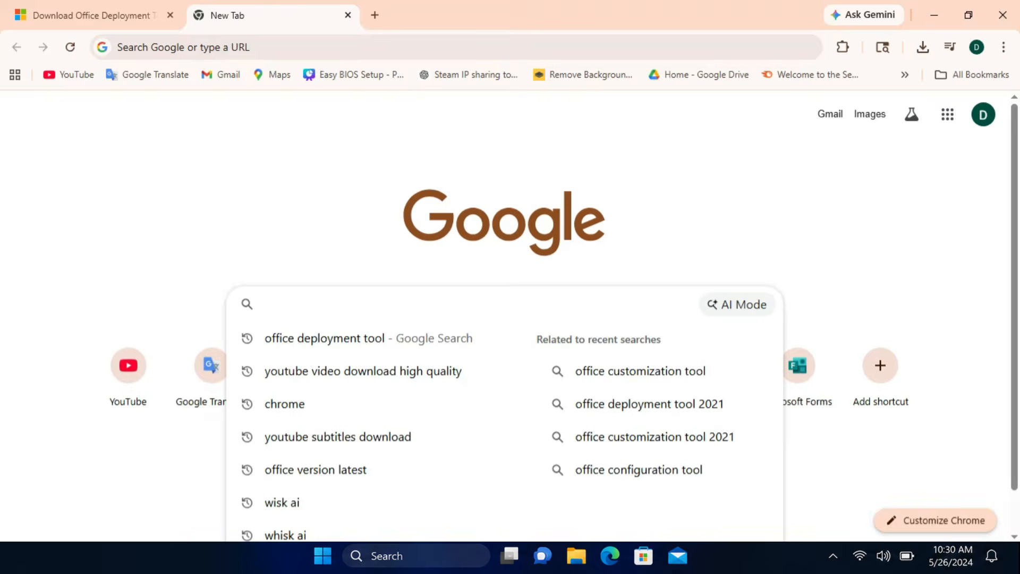
In Google Chrome, search for "Office Customization Tool" and open the Microsoft 365 Apps admin center result.
type("Office Customization Tool")
key("Return")
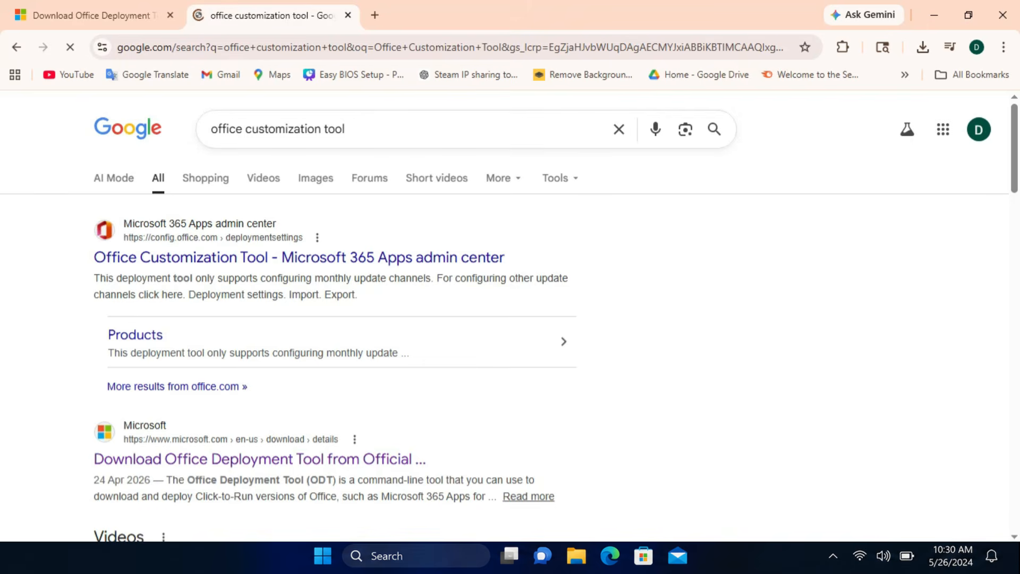
left_click(298, 258)
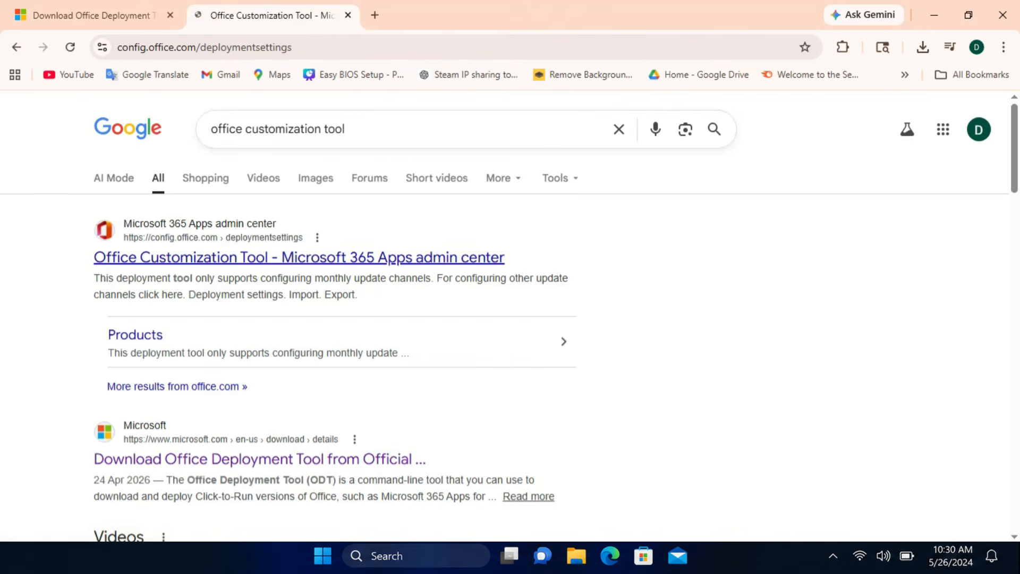
Set the architecture to 64-bit and choose Office LTSC Professional Plus 2024 - Volume License as the Office suite.
scroll(361, 393, "down", 2)
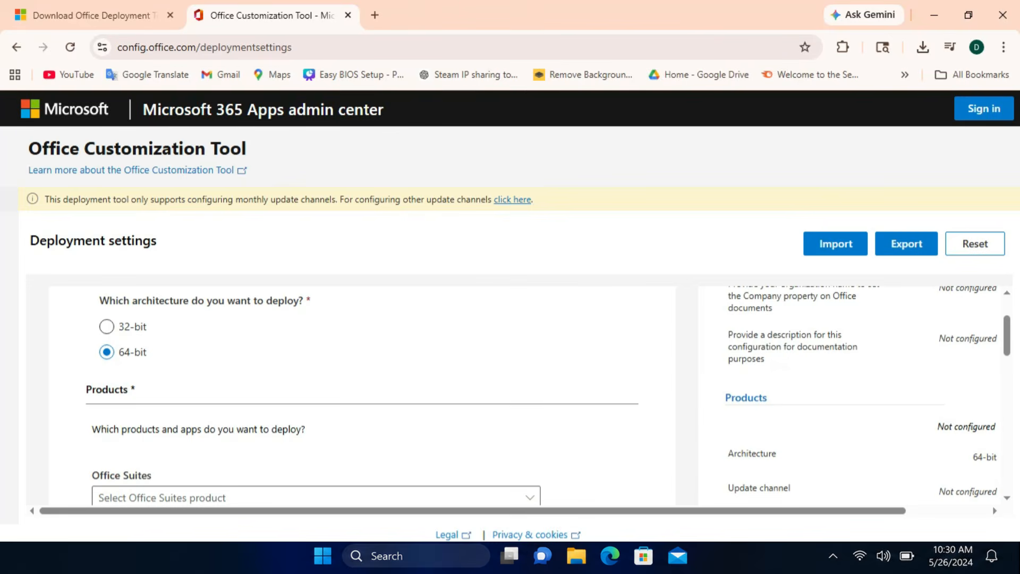
left_click(107, 327)
left_click(107, 352)
scroll(361, 394, "down", 1)
left_click(526, 423)
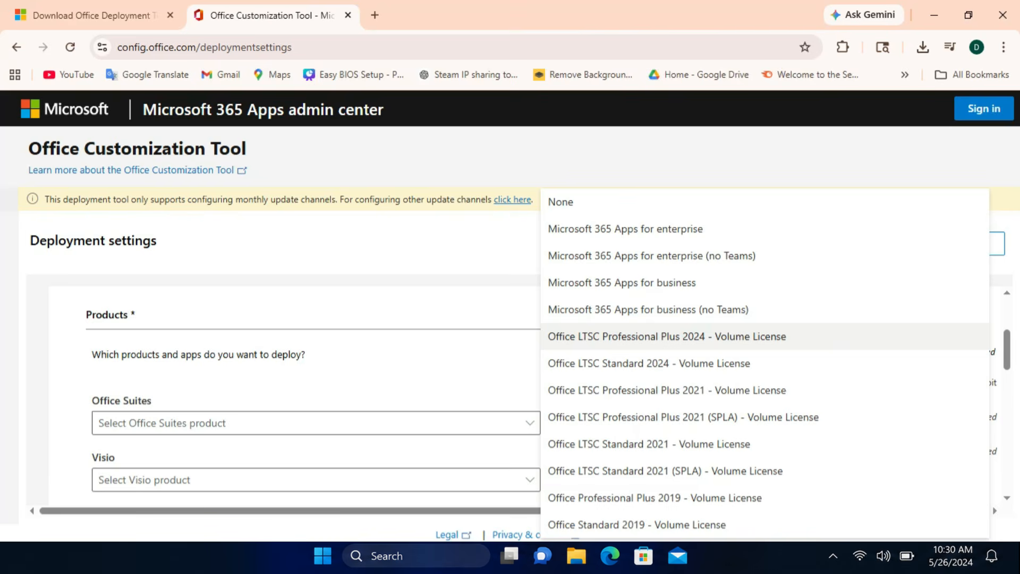
left_click(666, 336)
Add Visio LTSC Professional 2024 - Volume License and Project Professional 2024 - Volume License to the products to deploy.
scroll(666, 337, "down", 2)
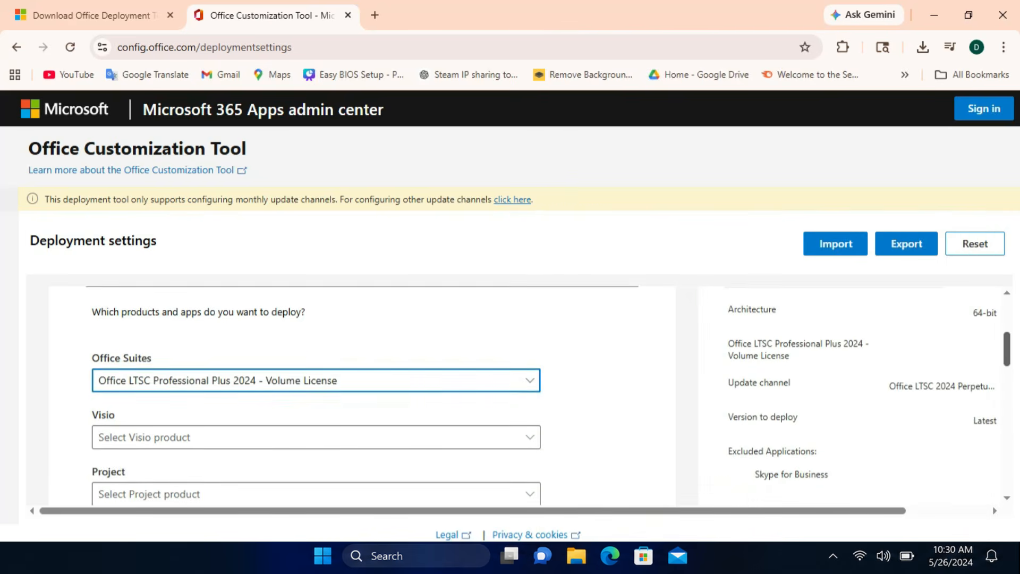
left_click(316, 385)
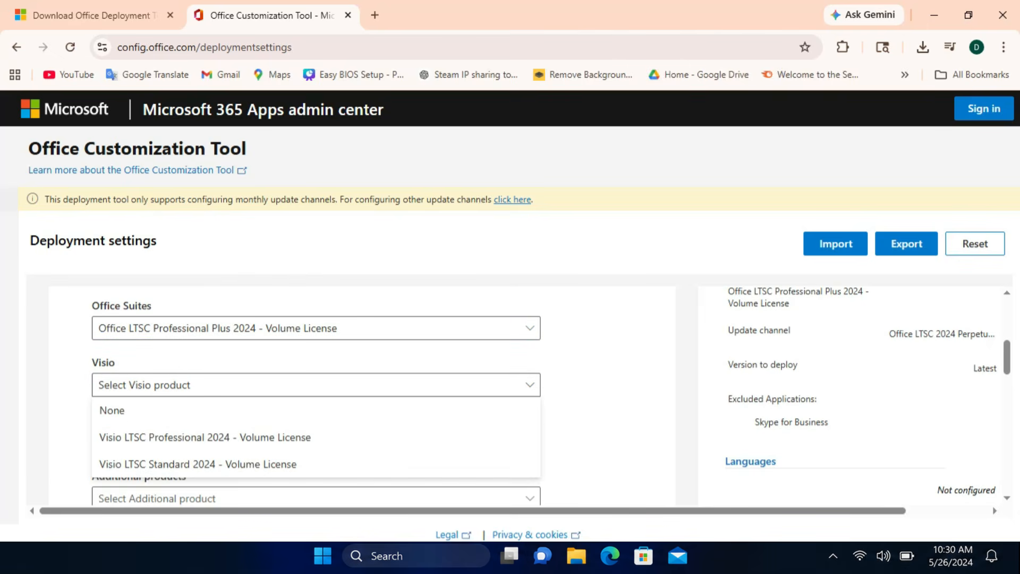
left_click(205, 437)
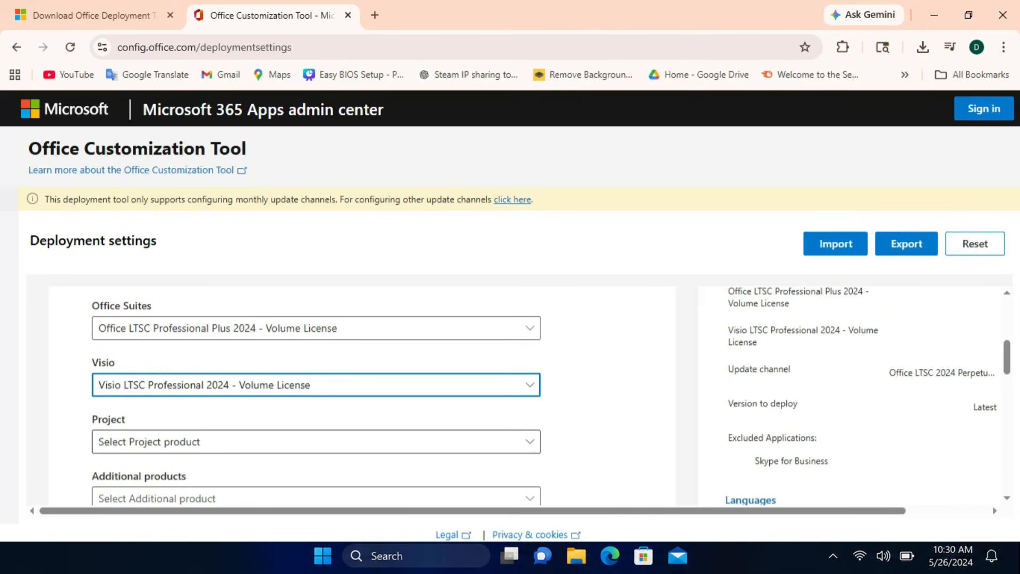
left_click(228, 442)
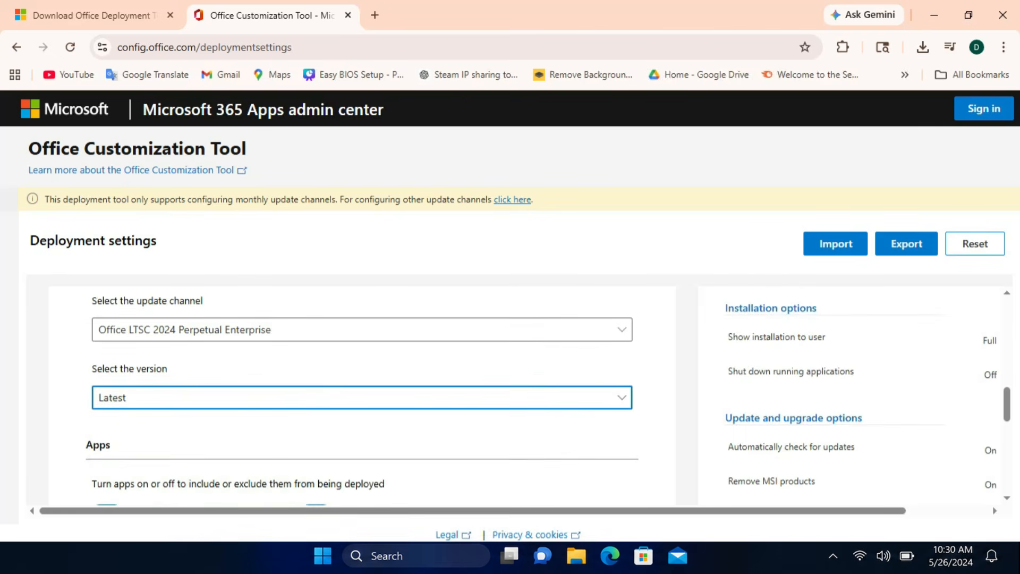
Turn Access off and on again in the apps to deploy, and include Skype for Business.
scroll(107, 362, "down", 3)
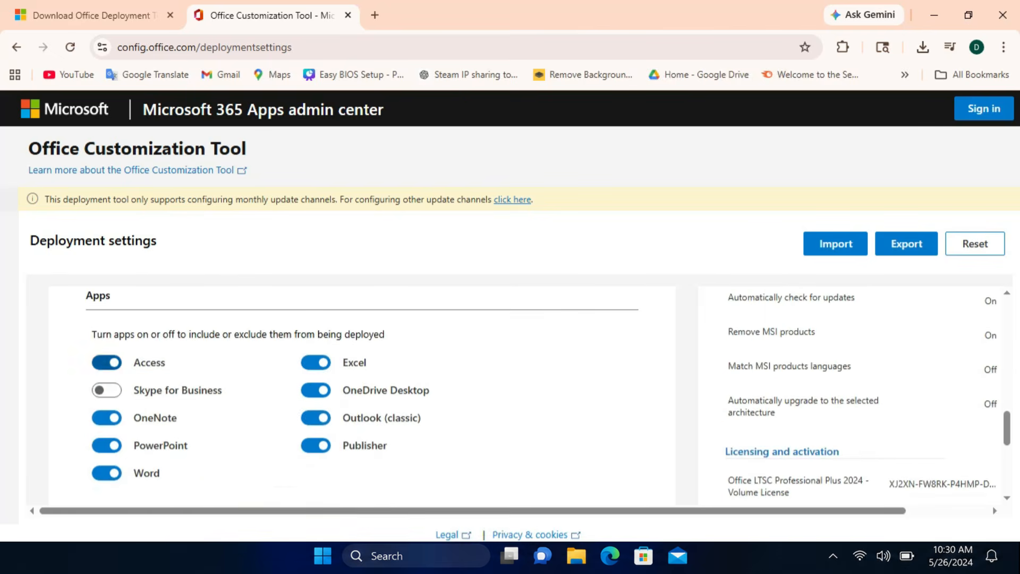
left_click(107, 362)
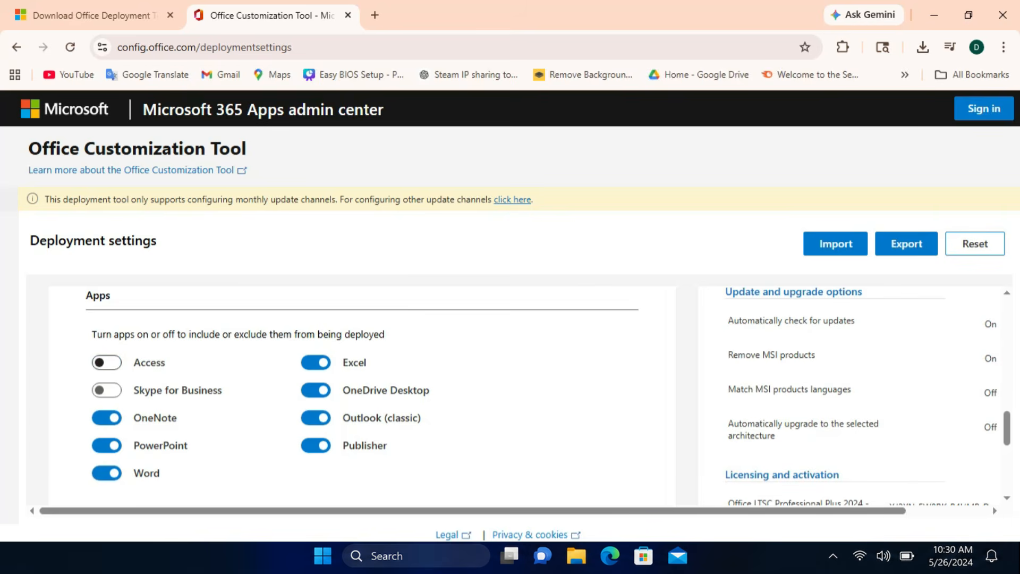
left_click(106, 363)
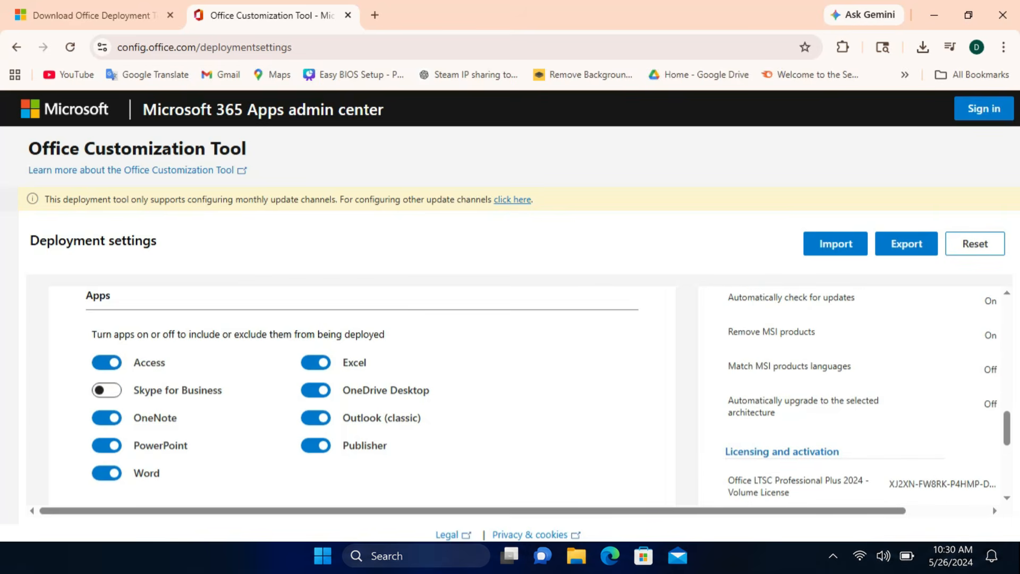
left_click(107, 390)
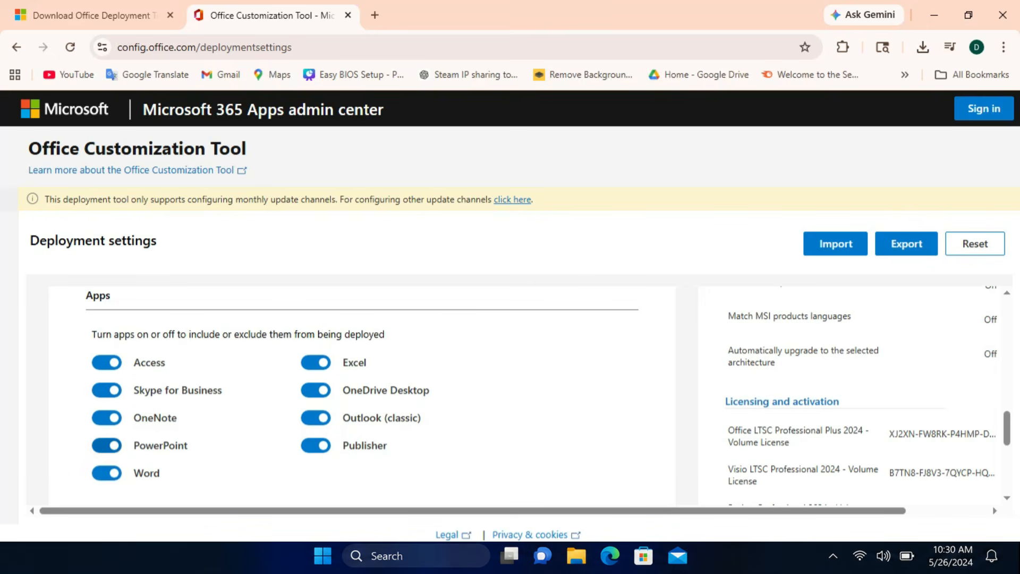
Set the primary language to English (United States) and look through the additional languages list.
scroll(510, 393, "down", 10)
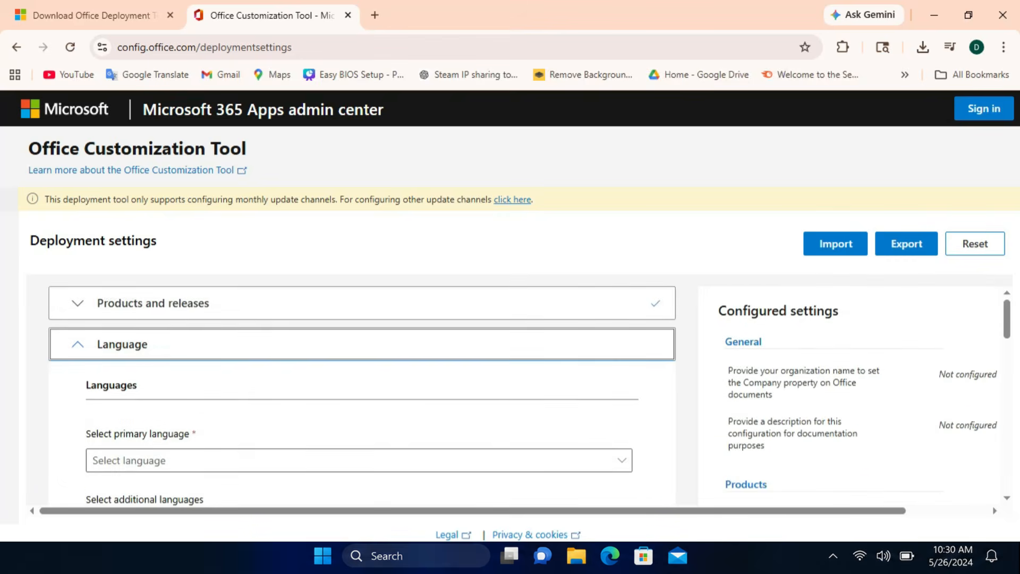
scroll(359, 395, "down", 1)
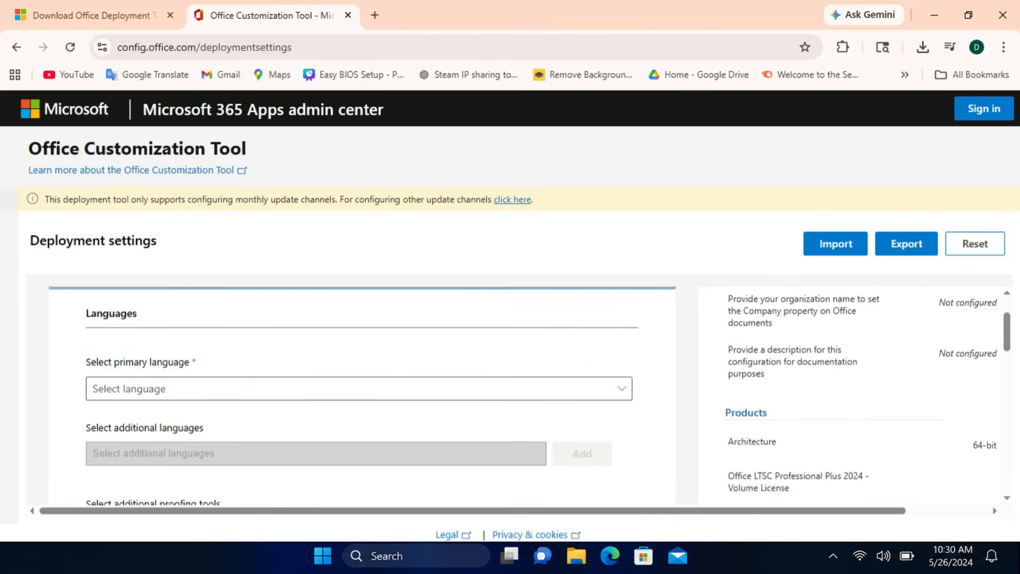
left_click(359, 386)
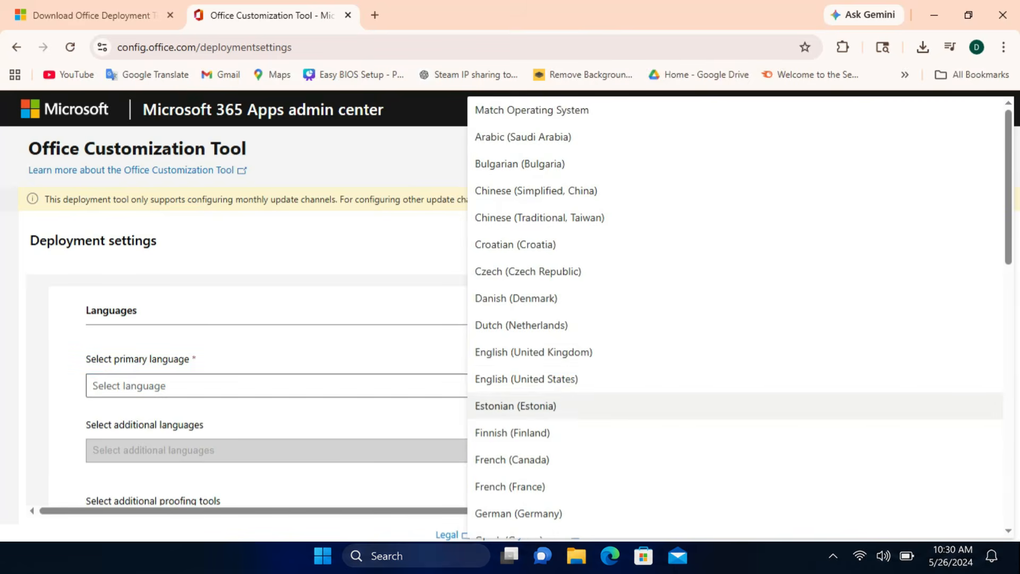
left_click(526, 379)
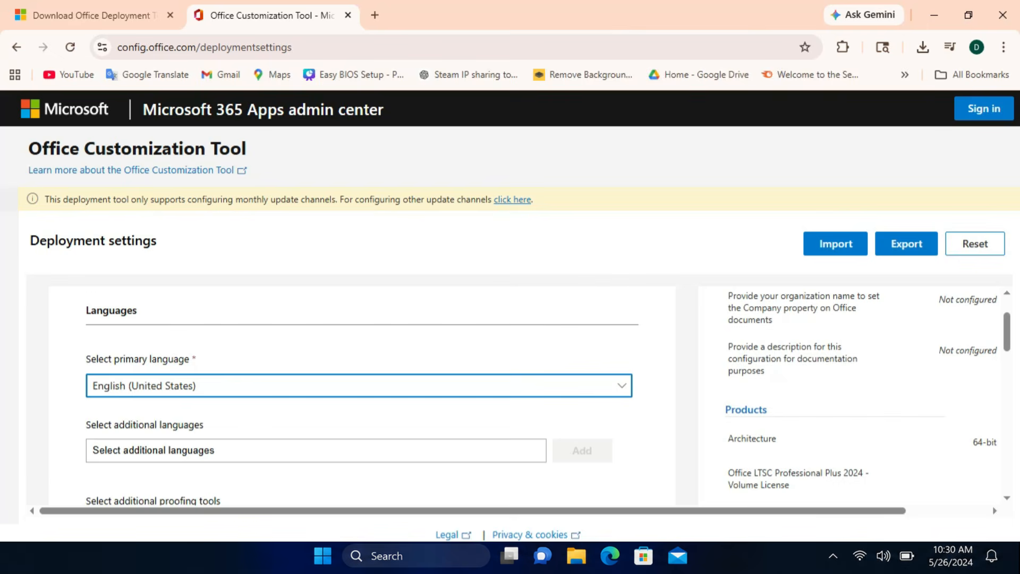
left_click(316, 450)
scroll(548, 396, "down", 3)
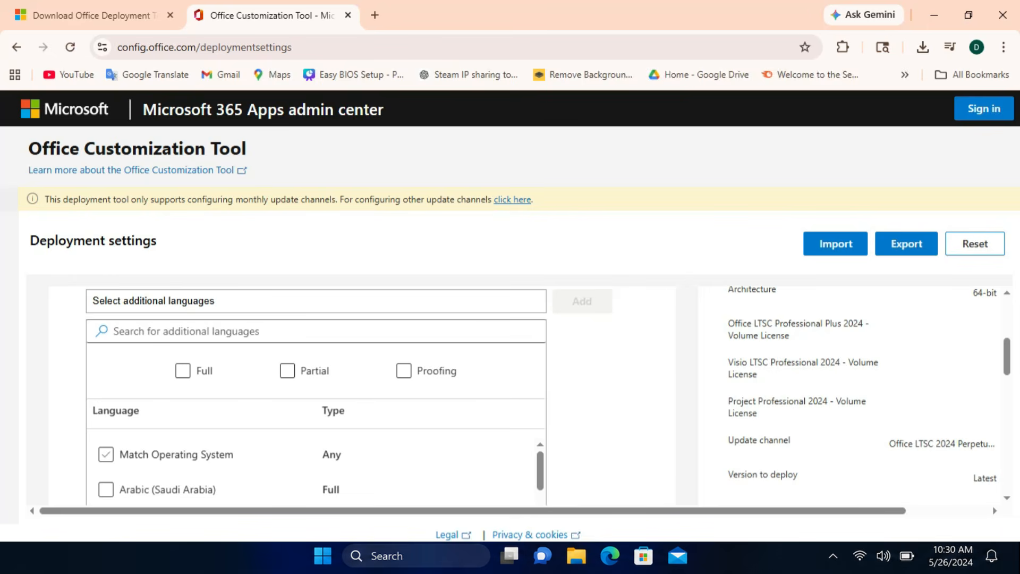
Export the deployment settings as an XML file named Configuration, using Office Open XML formats as default and accepting the license terms.
scroll(362, 395, "up", 4)
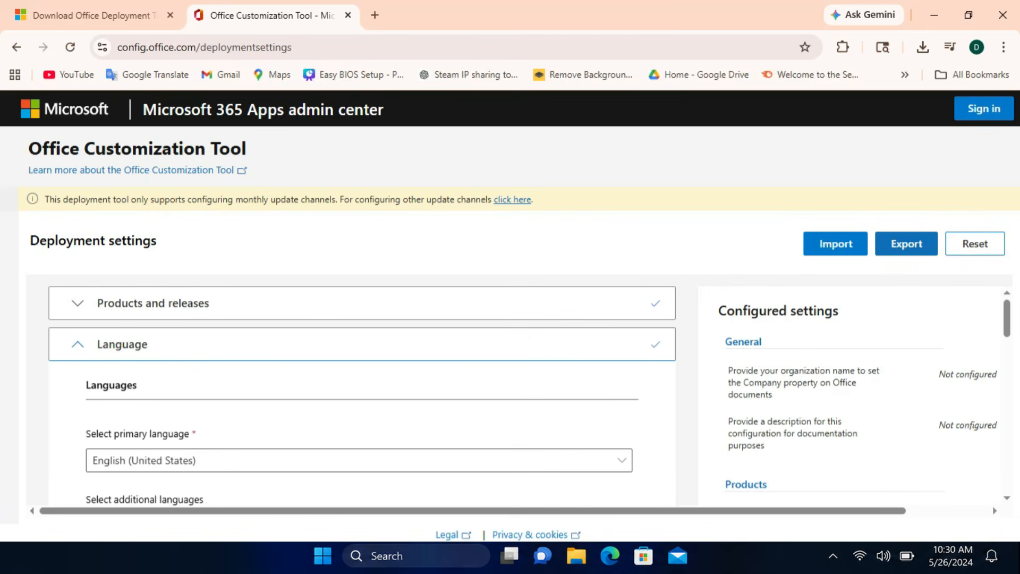
left_click(906, 243)
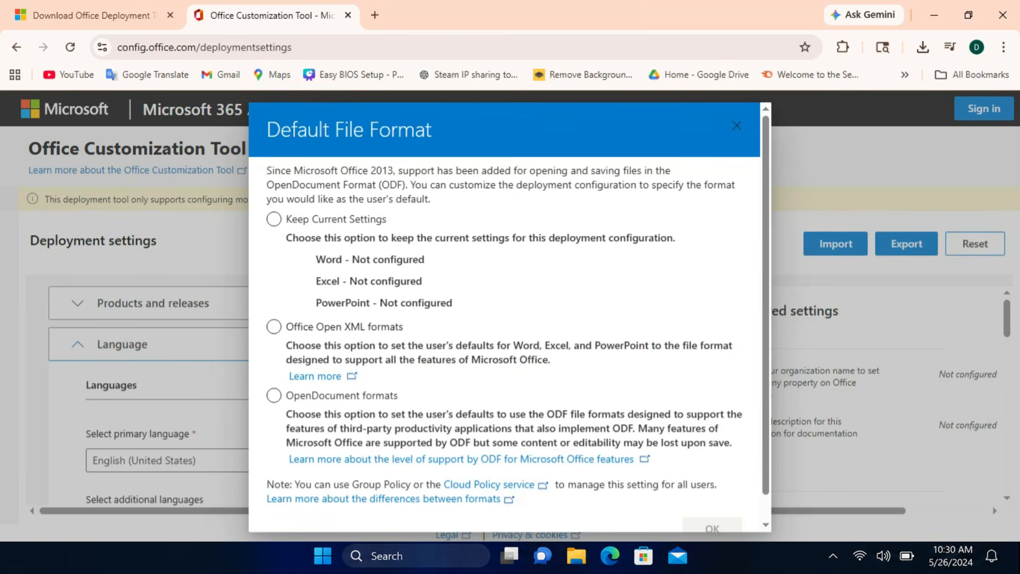
left_click(274, 327)
scroll(712, 499, "down", 1)
left_click(712, 502)
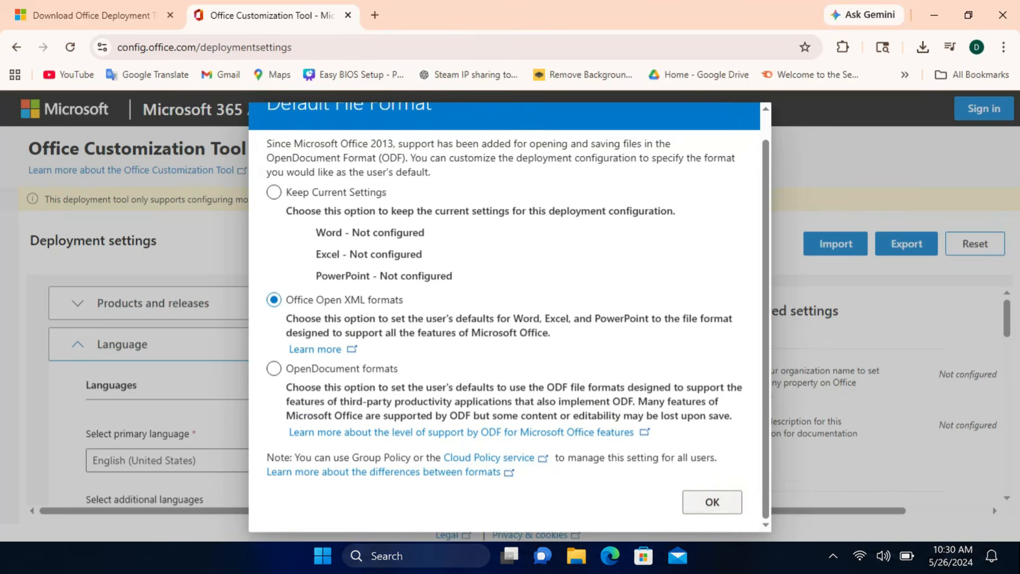
left_click(542, 377)
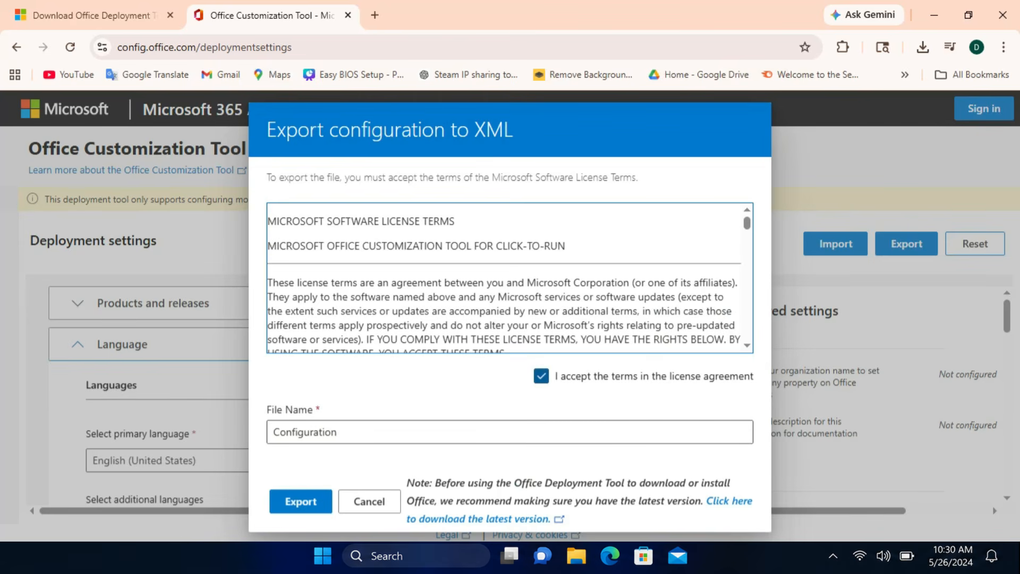
left_click(300, 501)
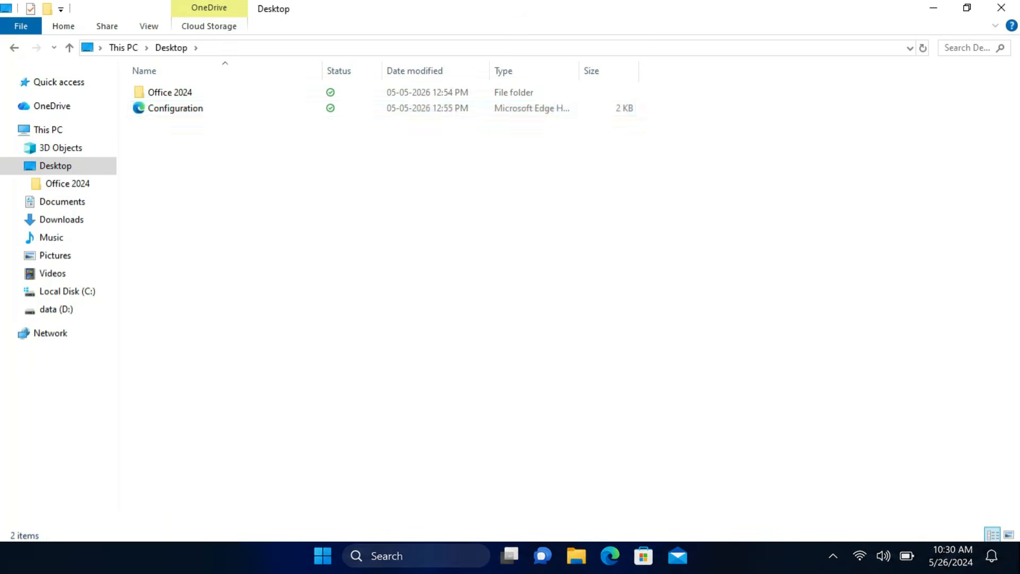
In File Explorer, move the Configuration file from the Desktop into the Office 2024 folder and open that folder to check it.
left_click(175, 108)
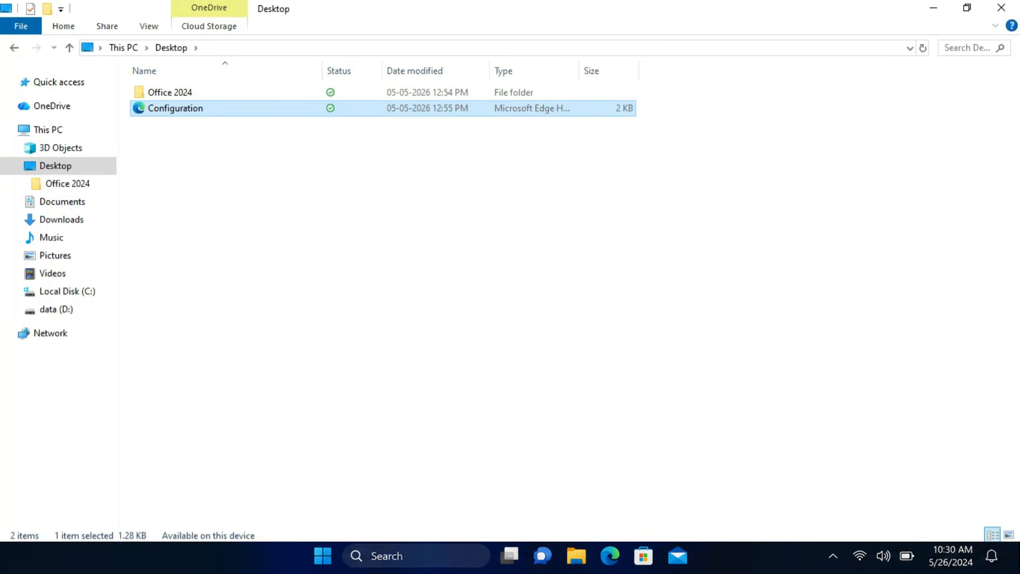
left_click_drag(175, 108, 183, 94)
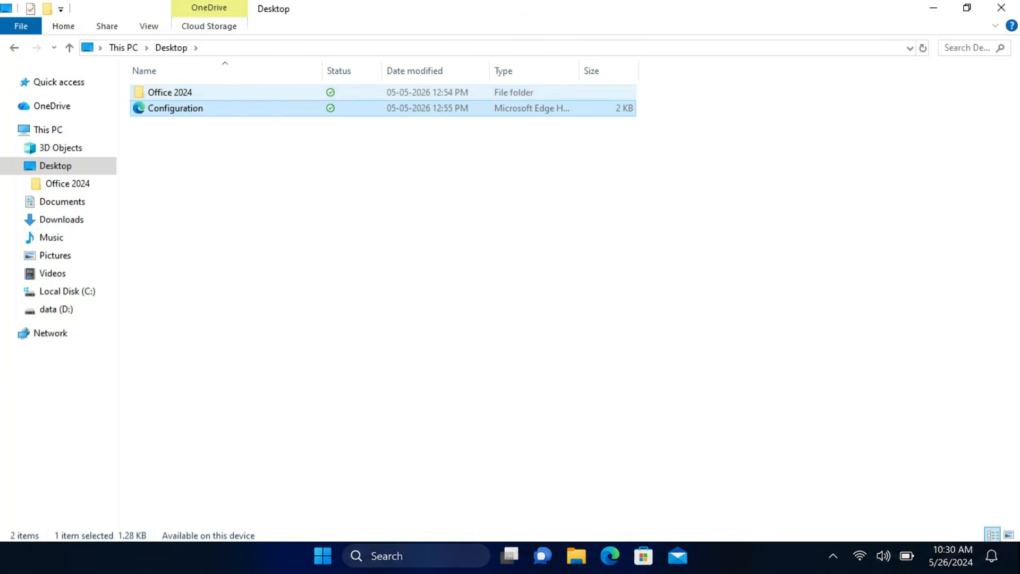
double_click(175, 92)
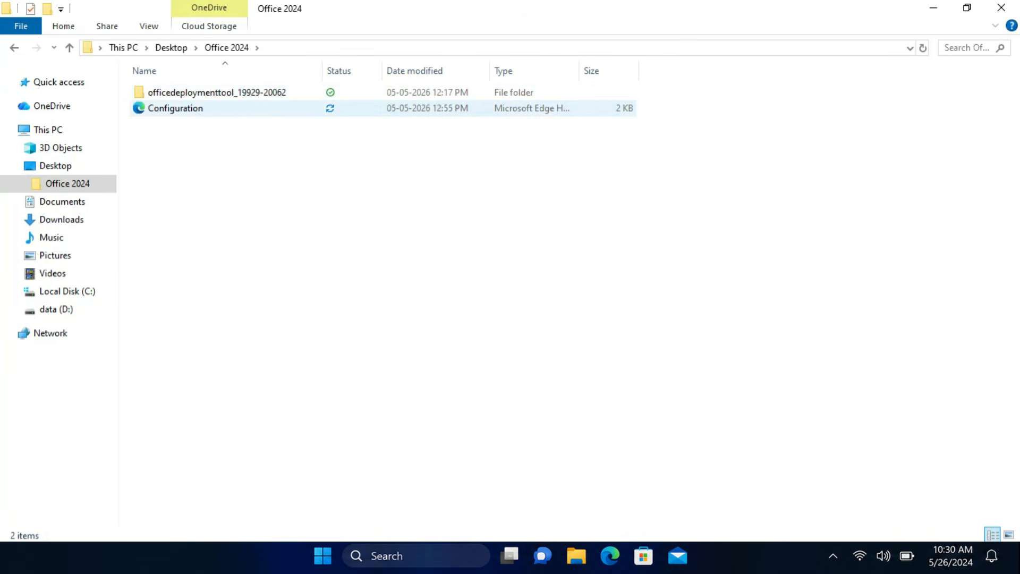
left_click(175, 108)
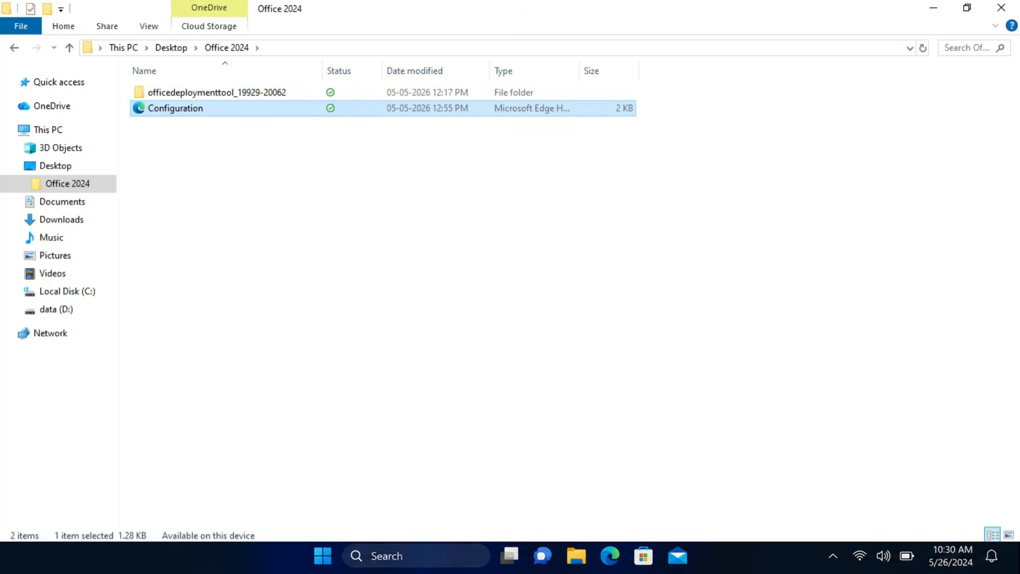
left_click(383, 239)
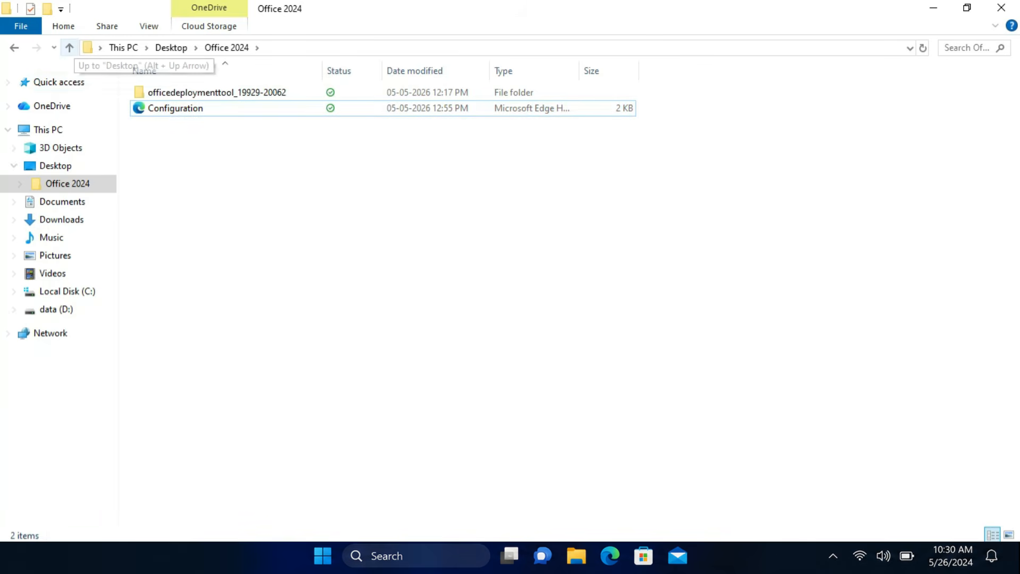
Copy the Office 2024 folder from the Desktop to the root of Local Disk (C:).
left_click(69, 47)
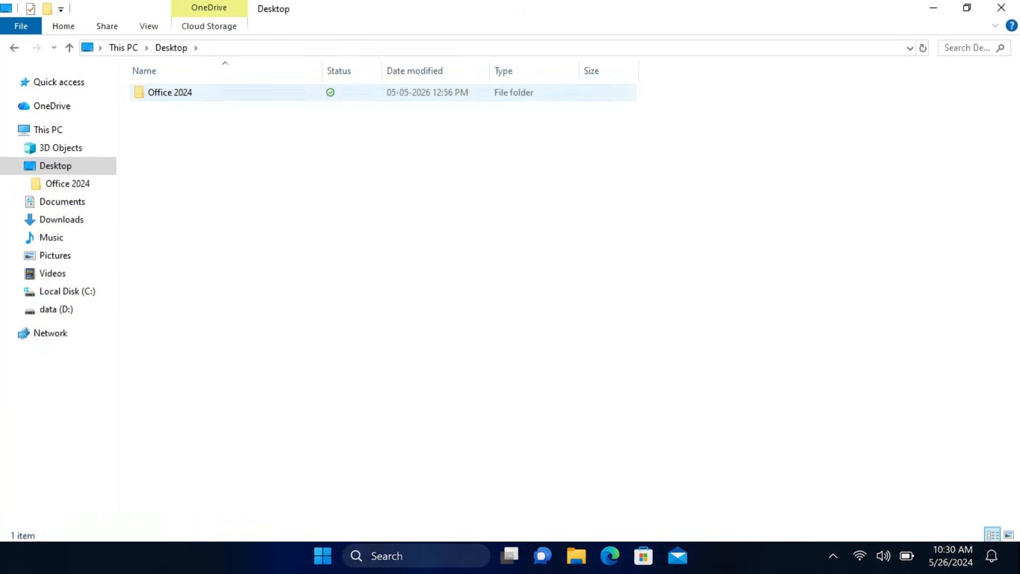
right_click(175, 93)
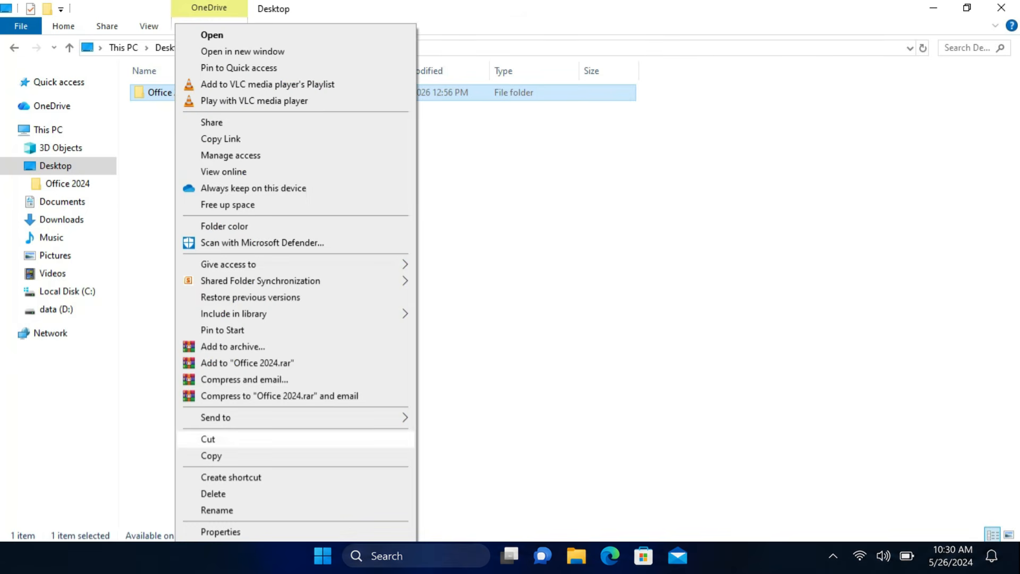
left_click(211, 456)
left_click(68, 291)
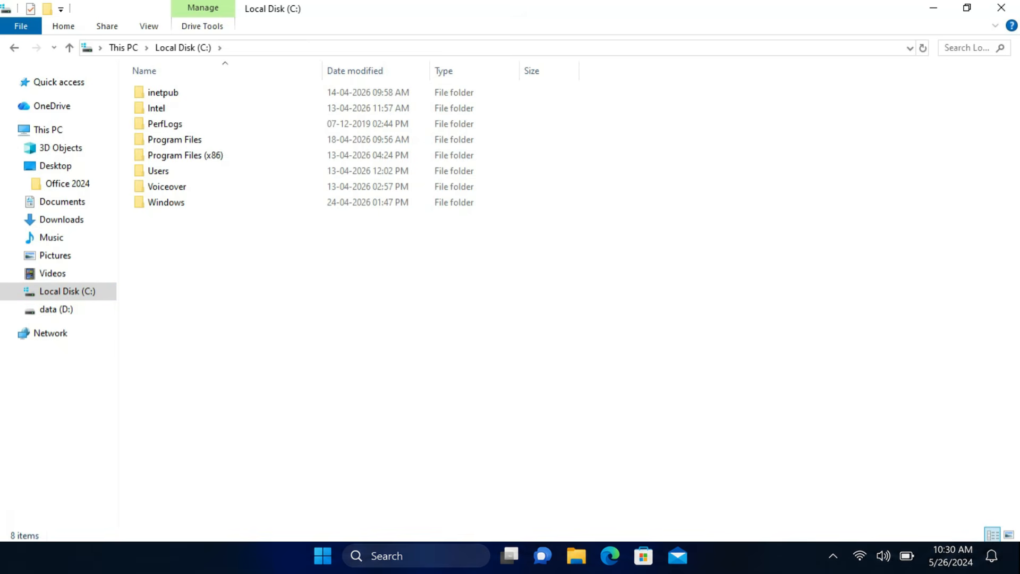
key("ctrl+v")
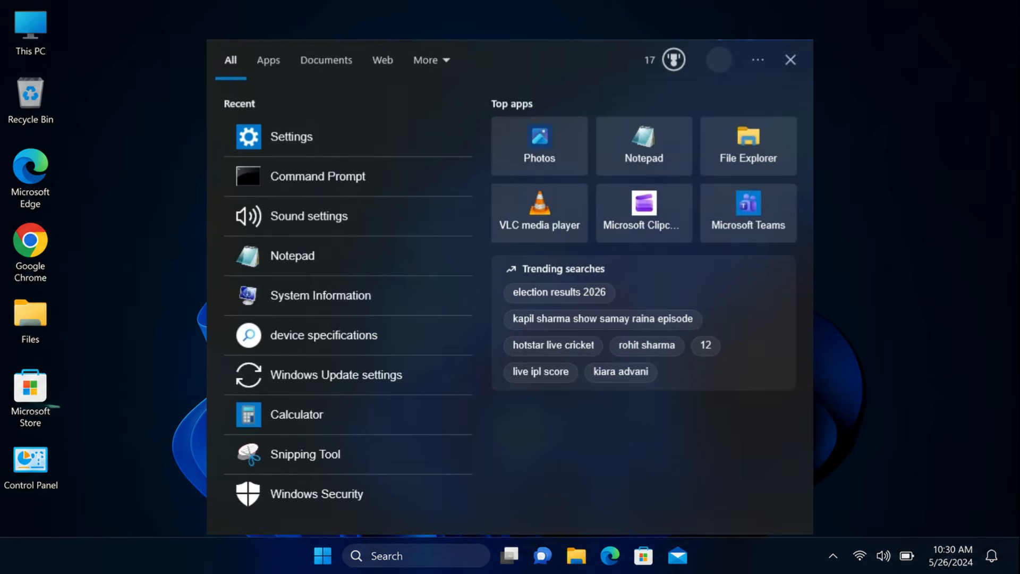
Search for cmd, run Command Prompt as administrator, and place its window near the middle of the desktop.
type("cmd")
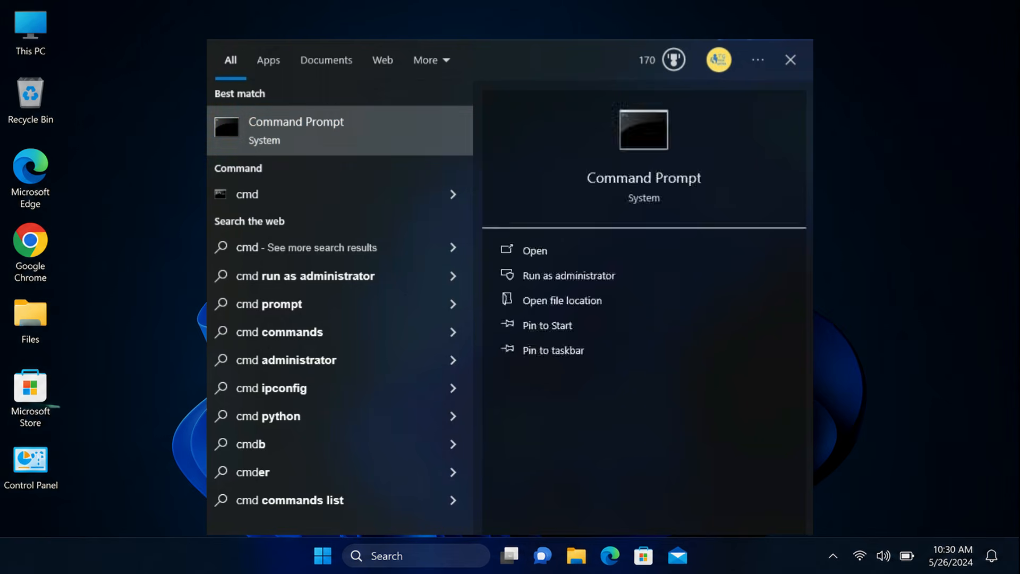
right_click(392, 130)
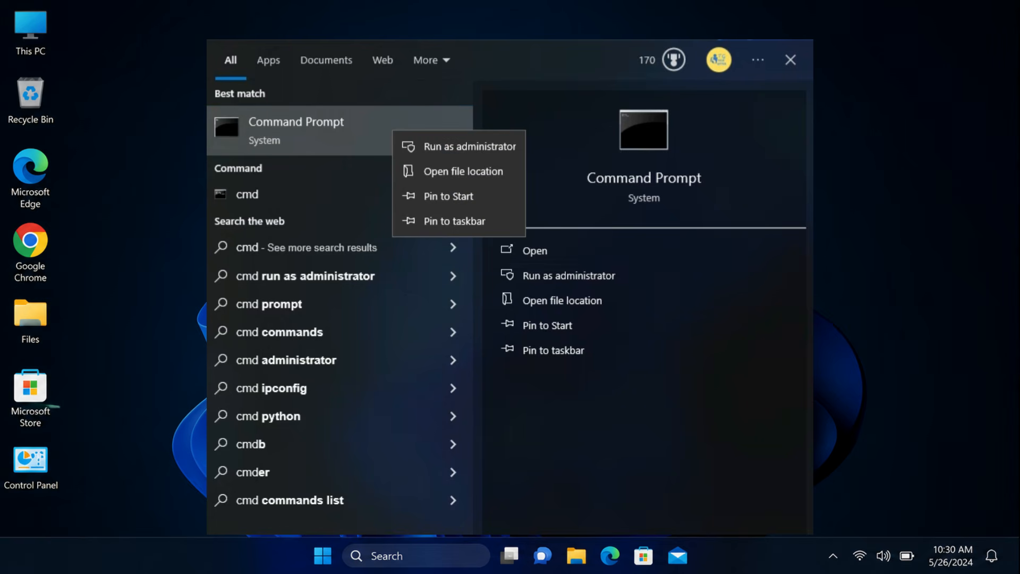
left_click(470, 146)
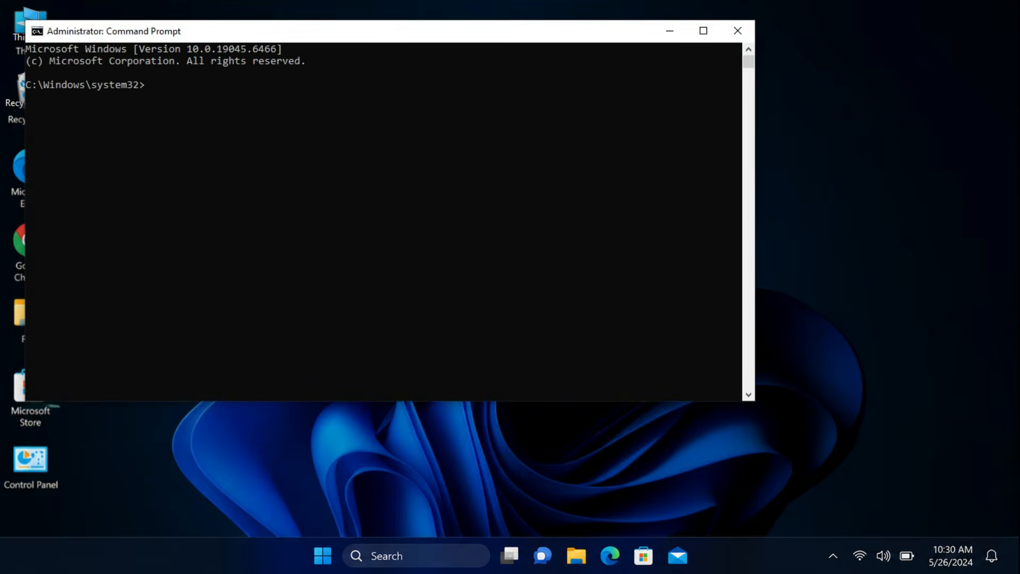
left_click_drag(262, 33, 423, 92)
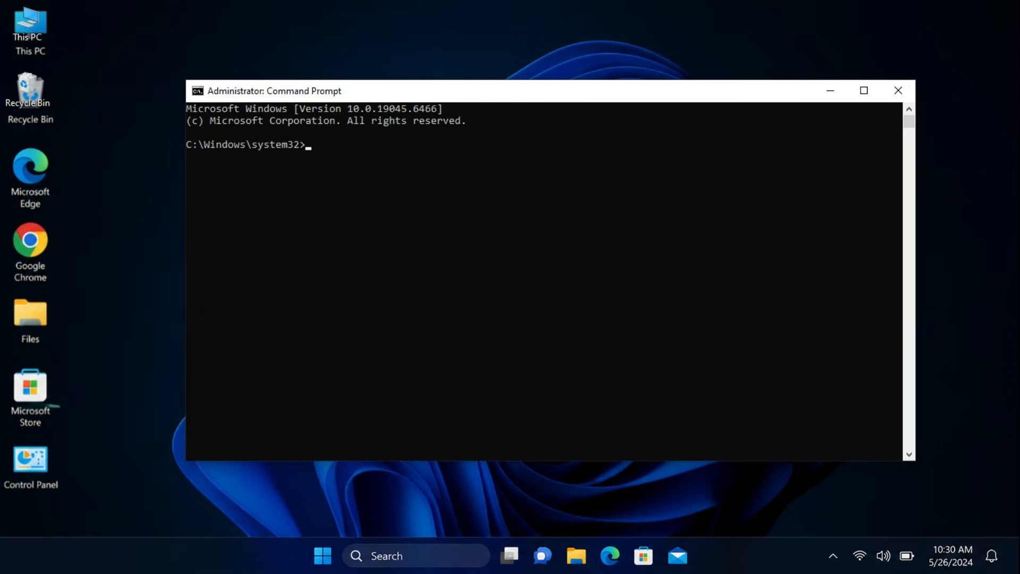
Change the Command Prompt directory to C:\Office 2024 using the path copied from File Explorer, and paste the Office installation command.
type("cd")
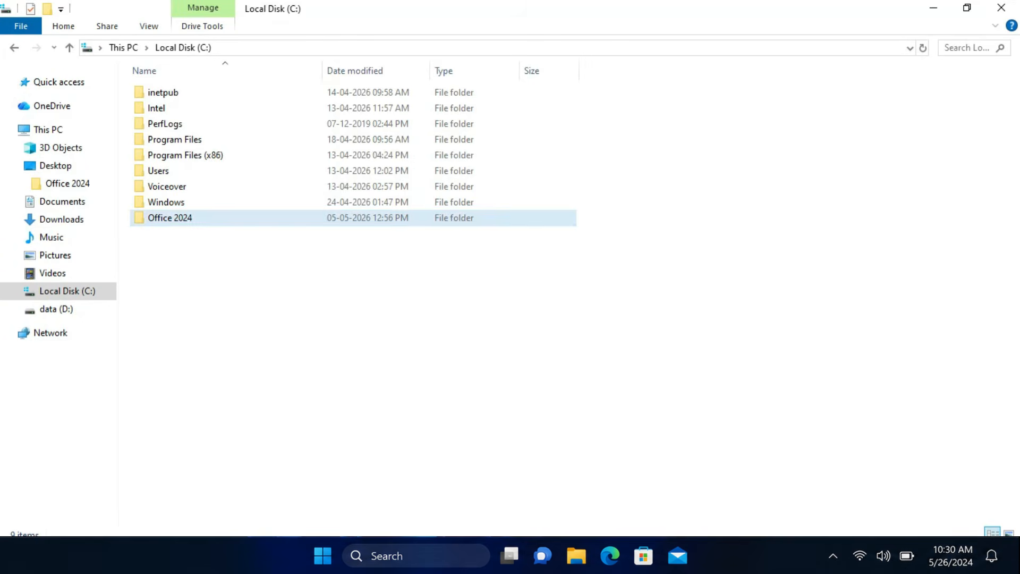
double_click(170, 218)
left_click_drag(313, 47, 97, 49)
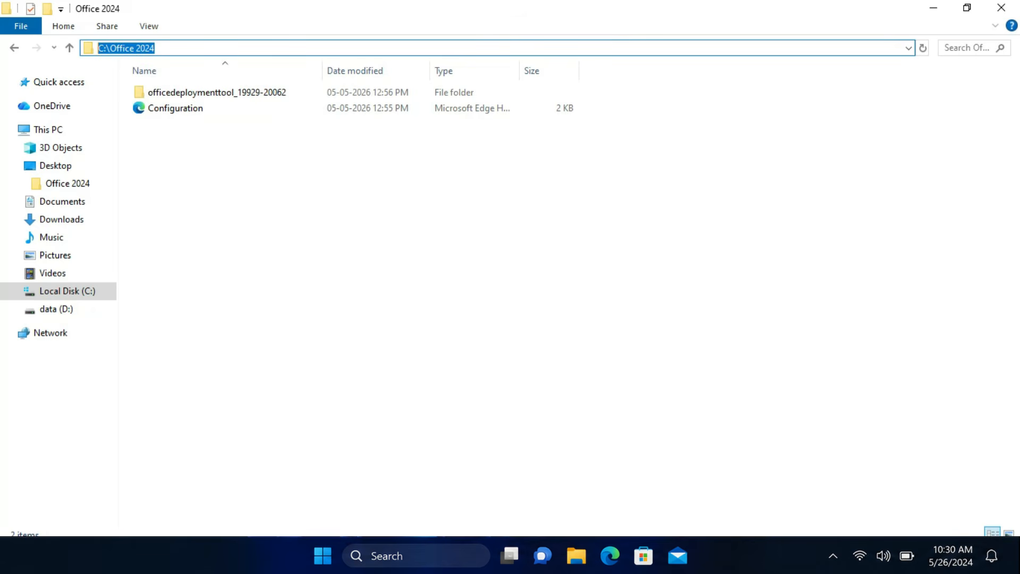
right_click(129, 48)
left_click(160, 94)
key("alt+Tab")
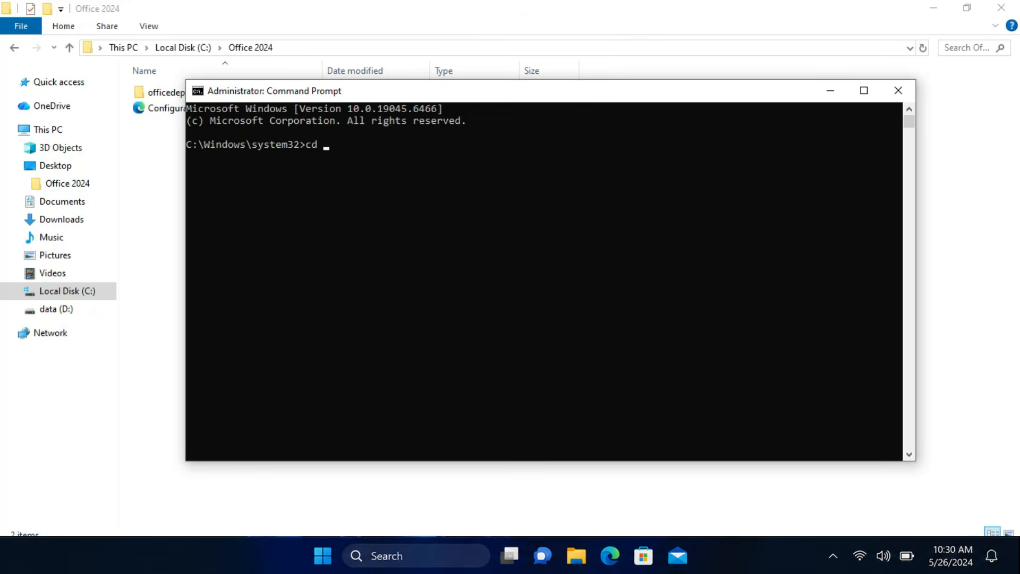
key("ctrl+v")
key("Return")
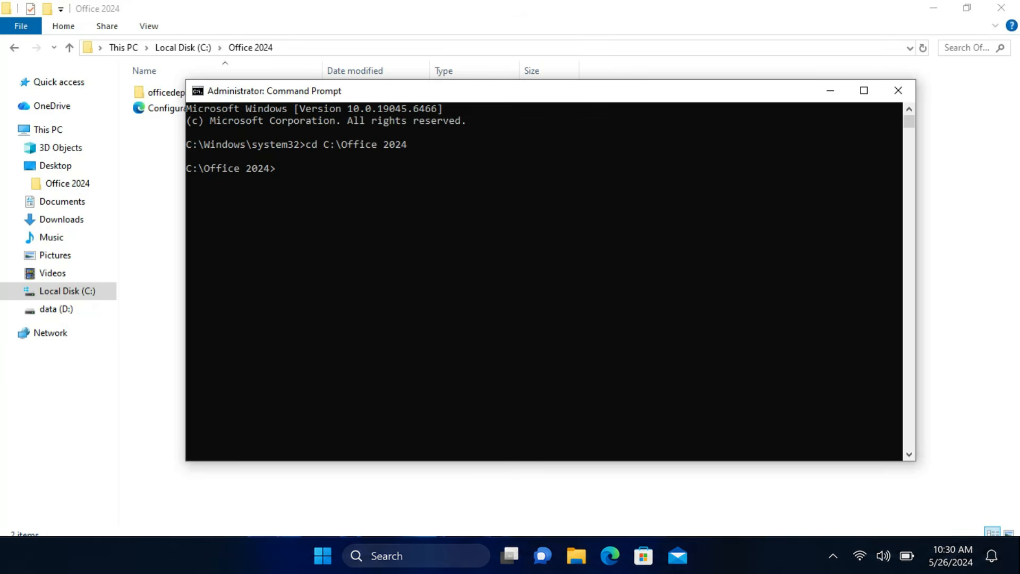
key("ctrl+v")
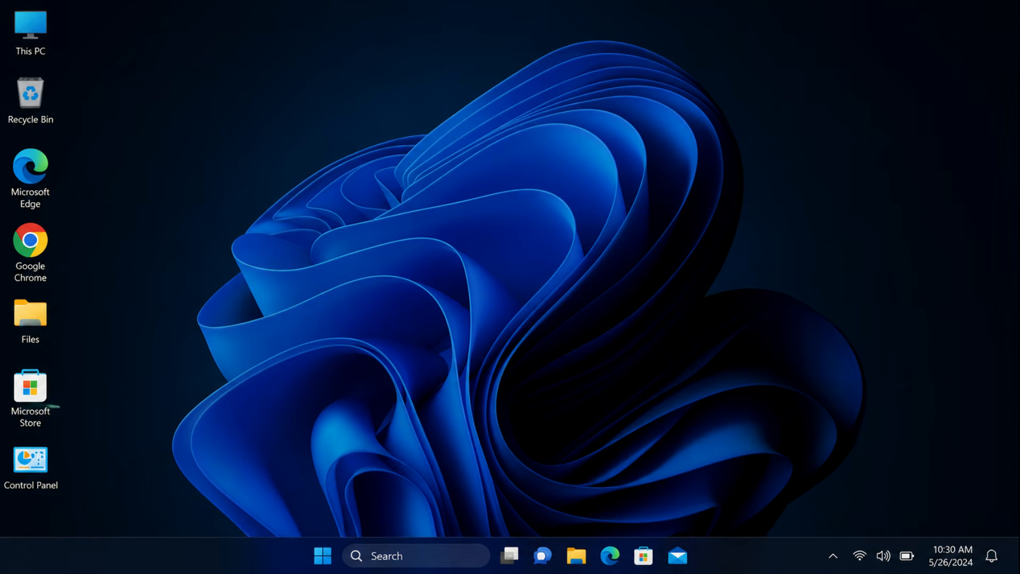
Launch Word with a blank document, accepting the Microsoft Office LTSC Professional Plus 2024 license agreement.
key("super+s")
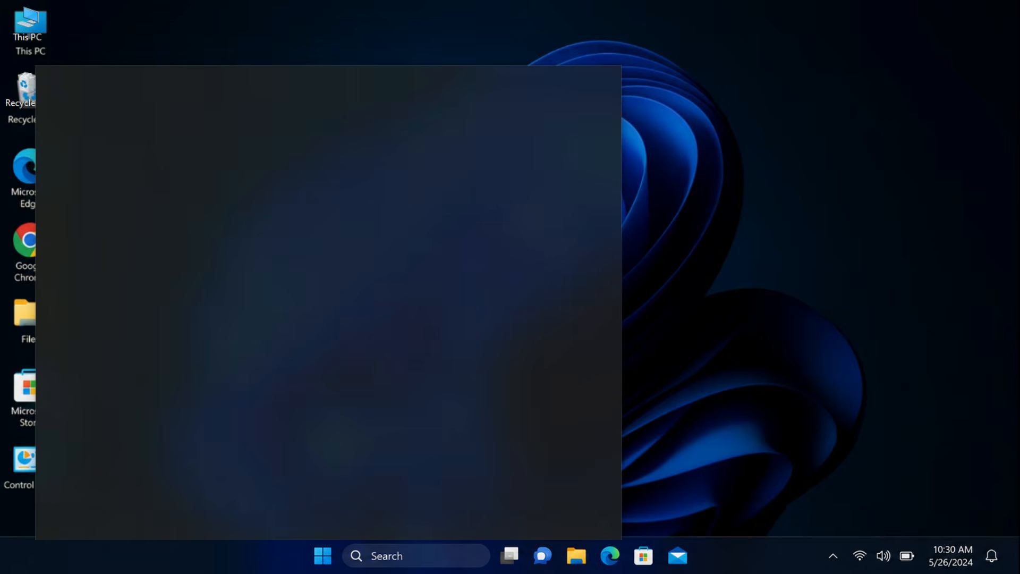
type("word")
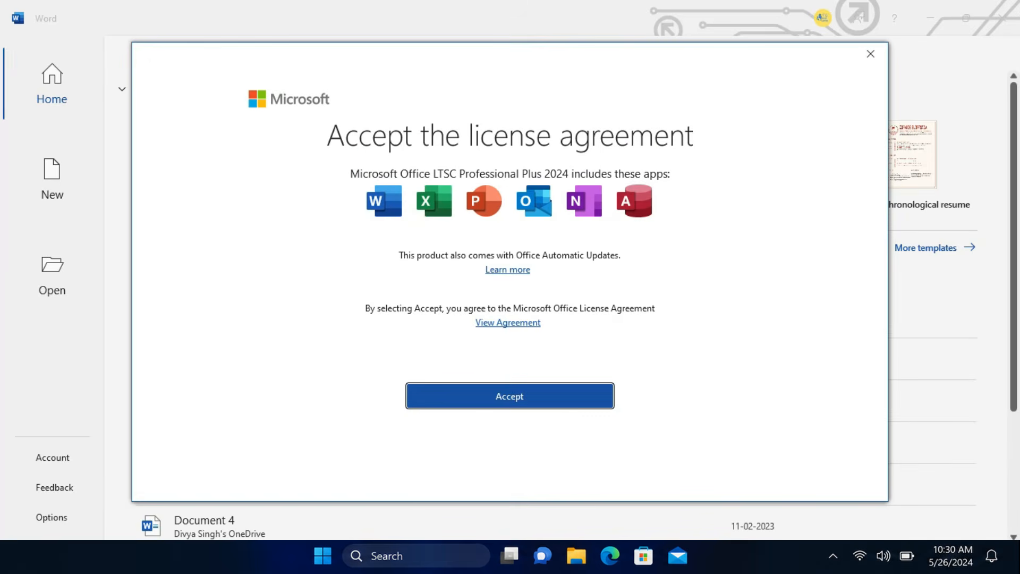
left_click(509, 396)
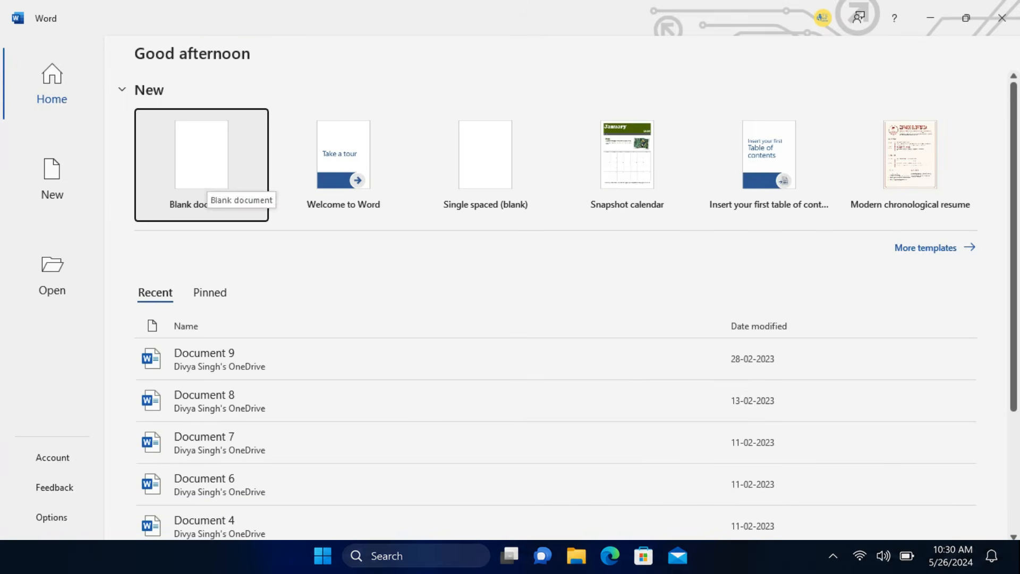
left_click(202, 176)
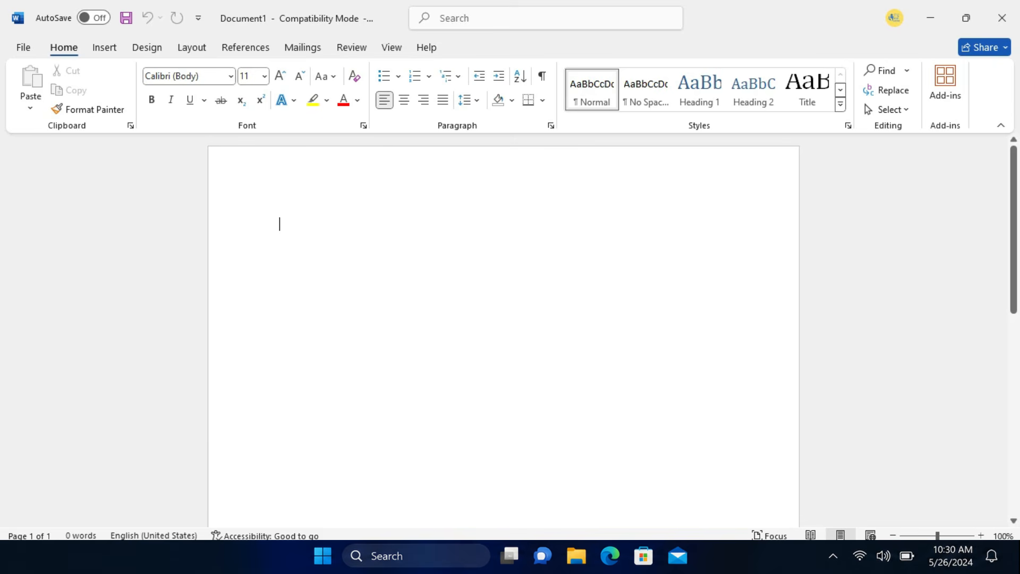